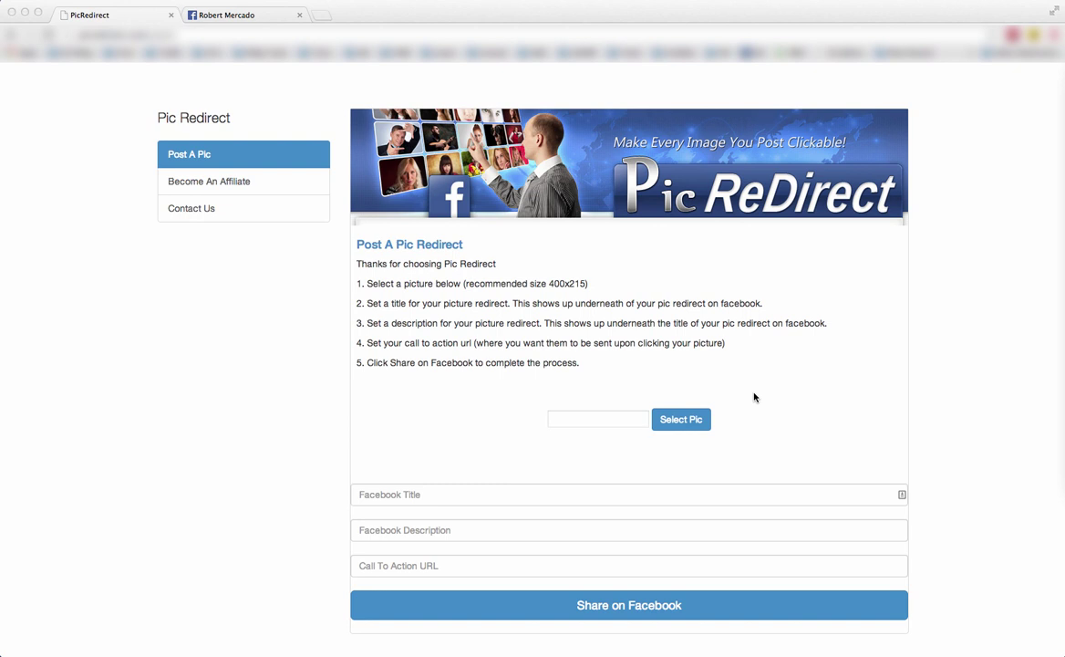
Step: Choose pic-redirect.jpg as the banner image for the post
scroll(757, 396, "down", 1)
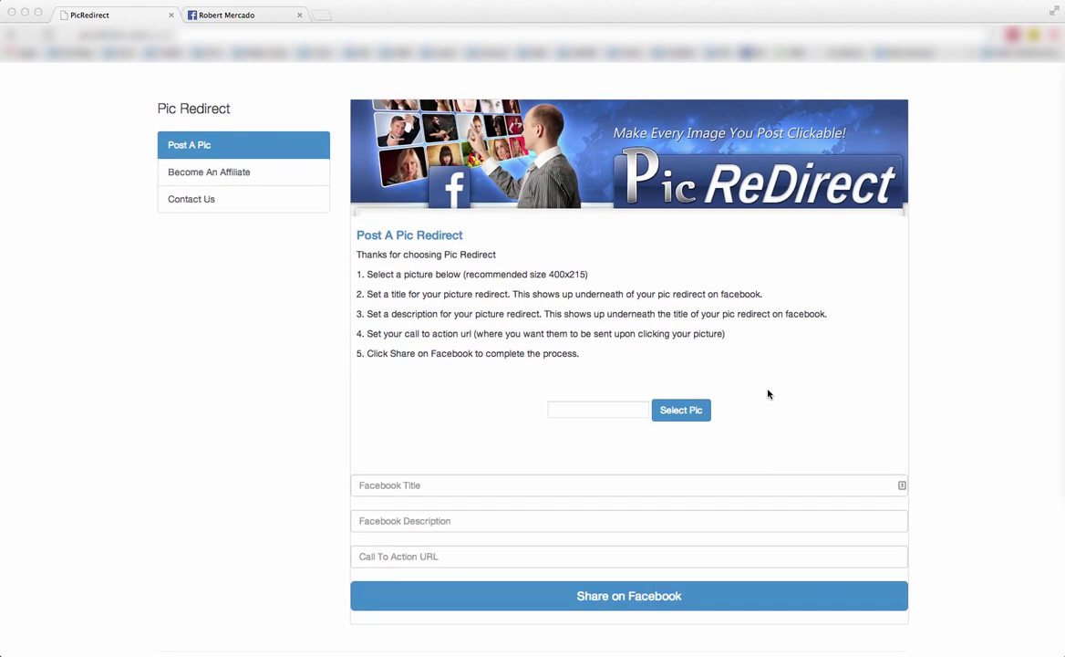
left_click(680, 415)
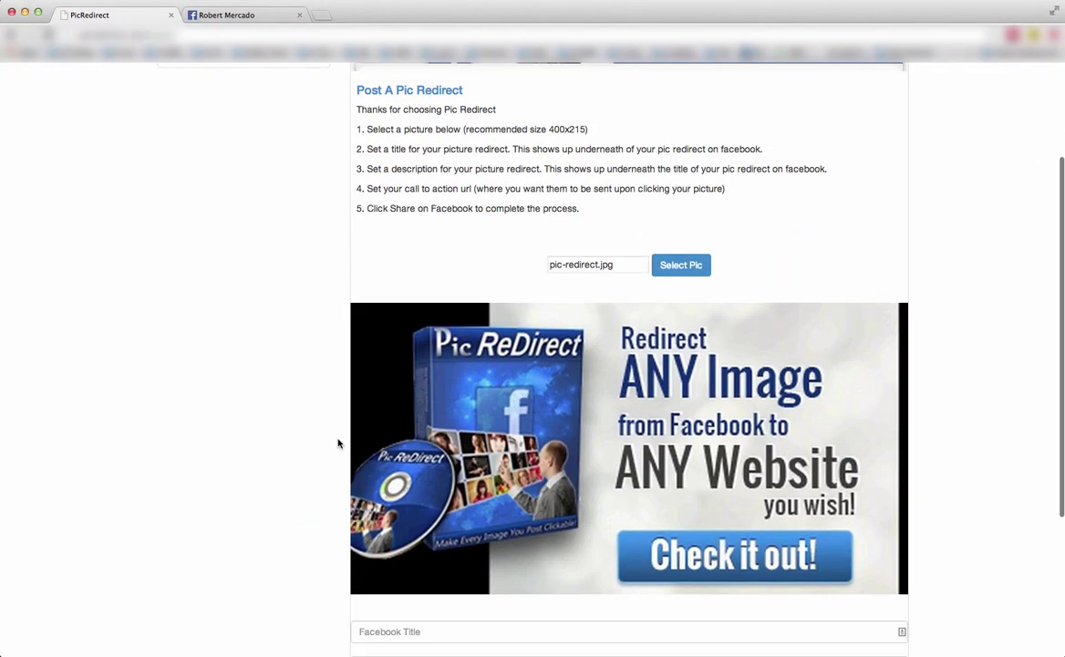
scroll(338, 444, "down", 1)
scroll(337, 443, "down", 2)
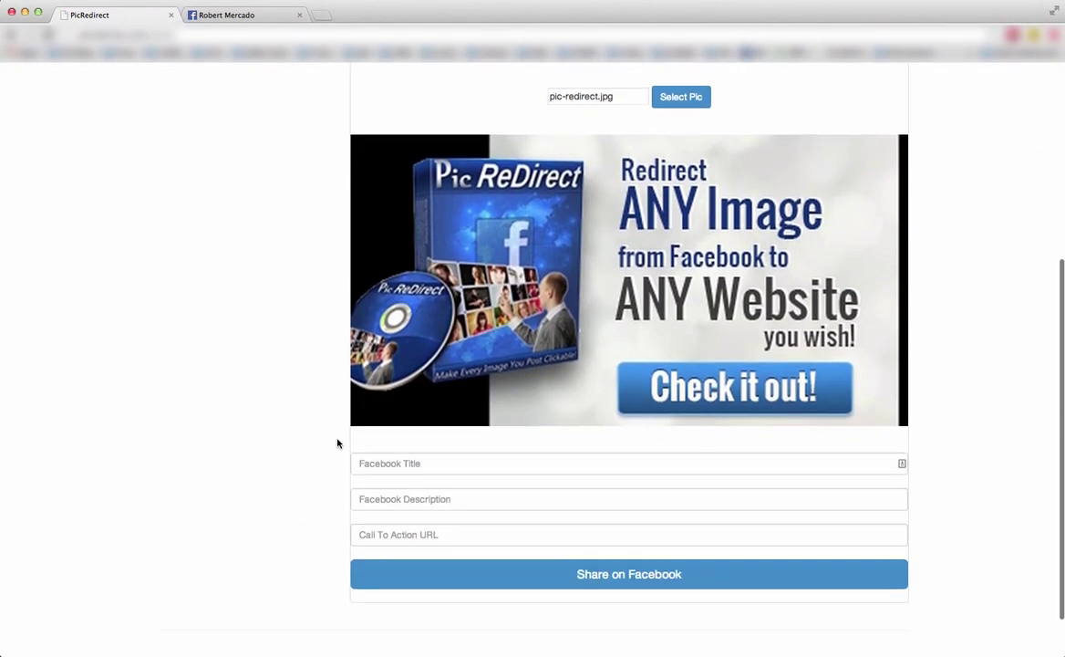
Step: Enter the post title, a marketing description, and the picredirect.com call-to-action URL
left_click(442, 463)
type("C")
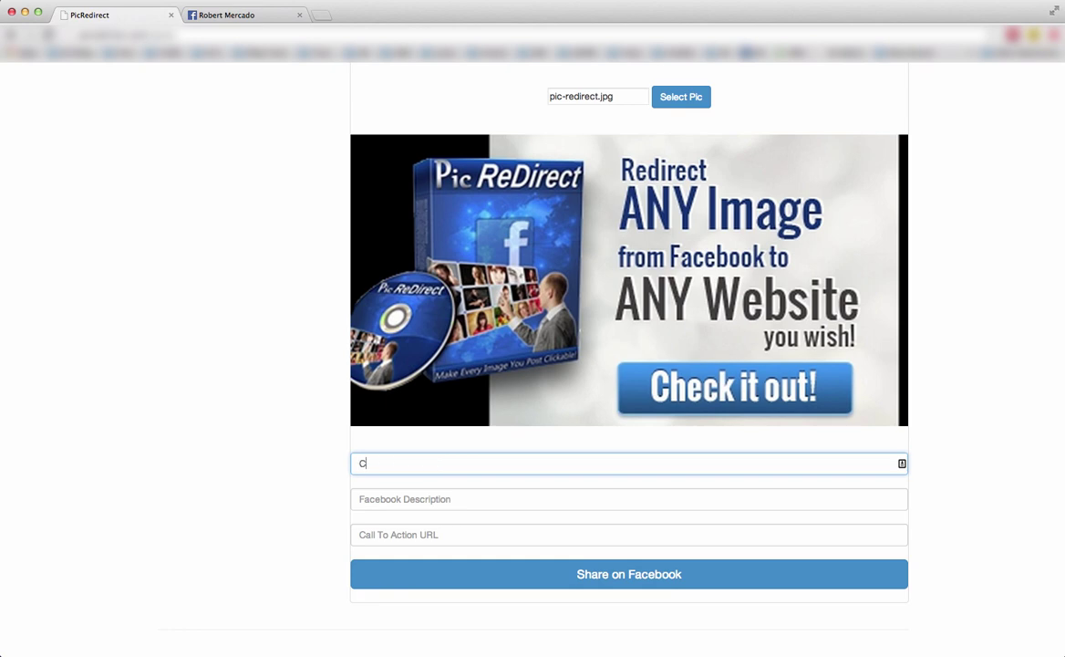
type("The Image ABo")
type("bove N")
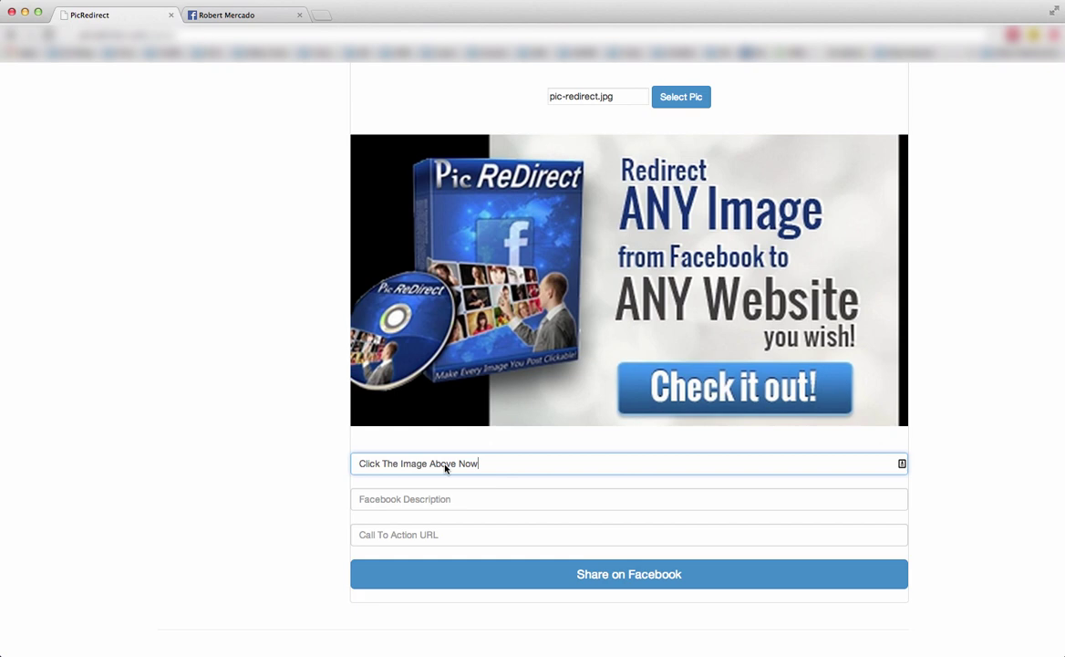
left_click(433, 499)
type("Her")
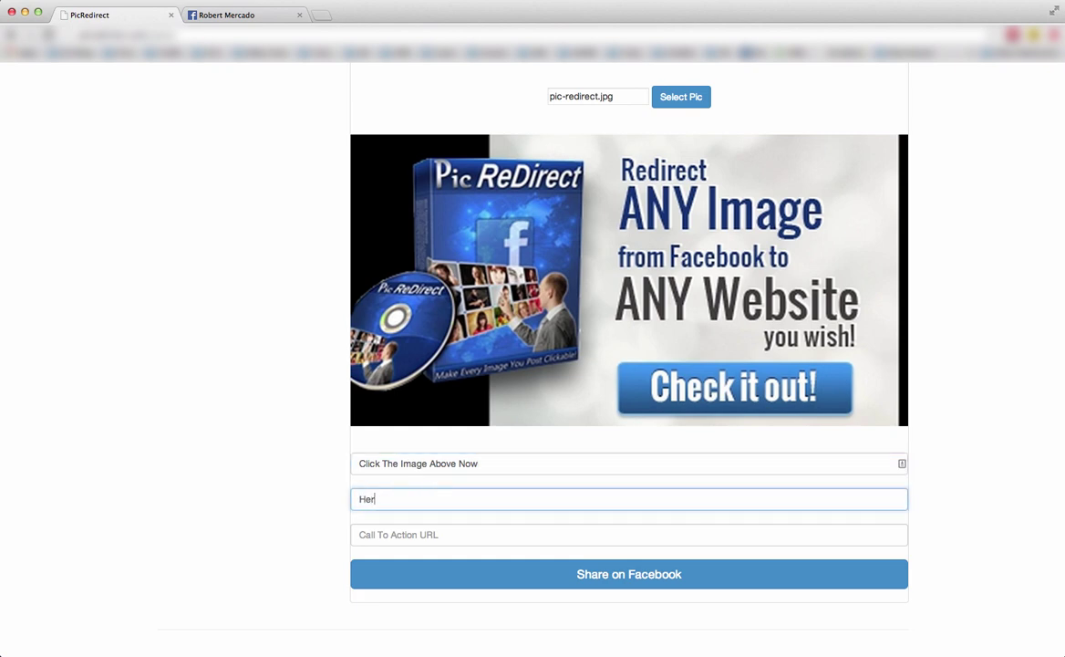
type("e is a powerful t")
type("ool that totally chan")
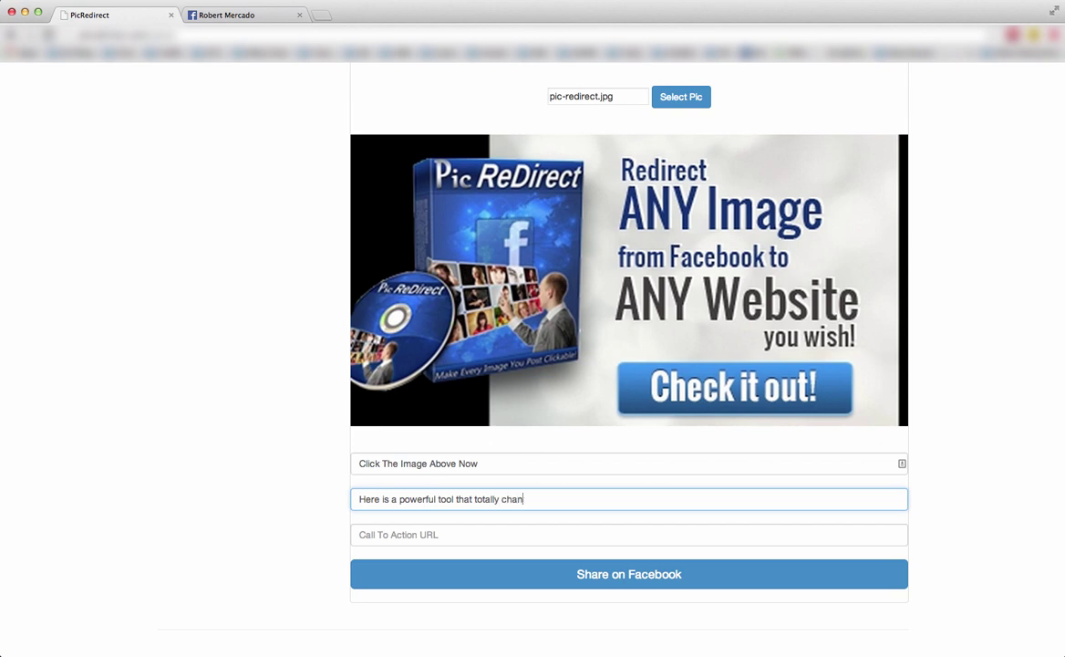
type("ges the ga")
type("me for marketing on Facebook!")
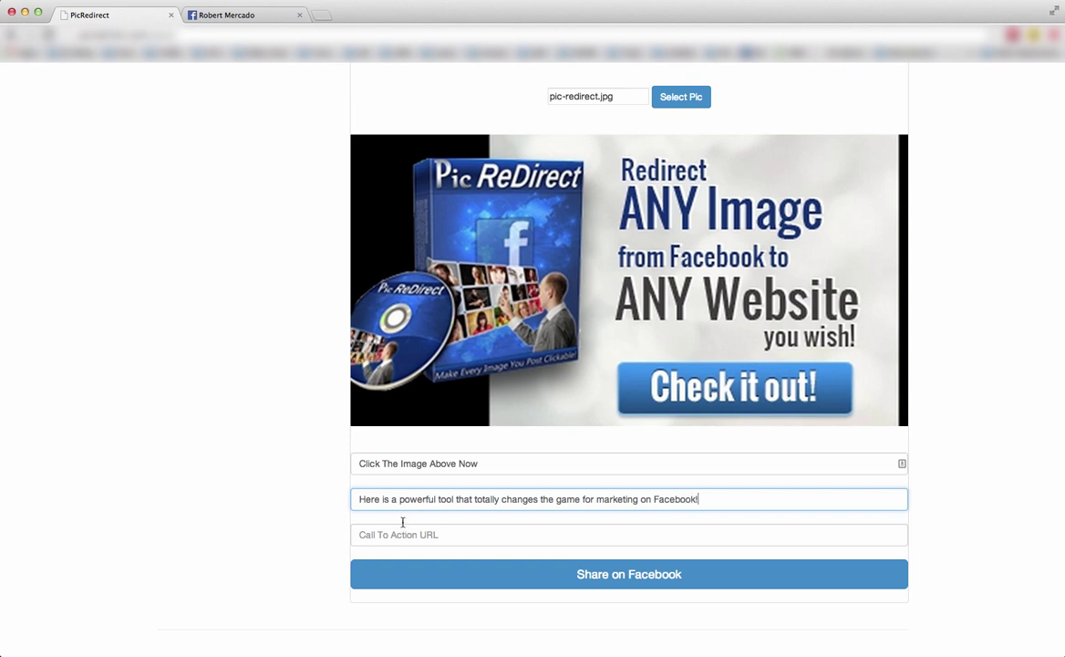
left_click(407, 529)
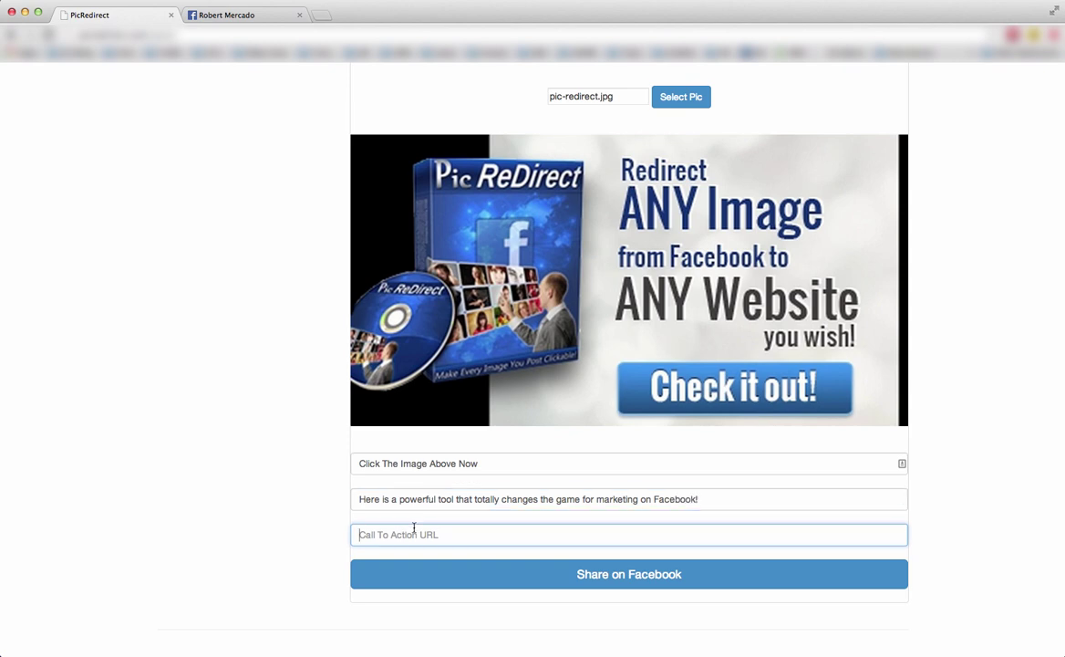
type("htoppo")
type(".com")
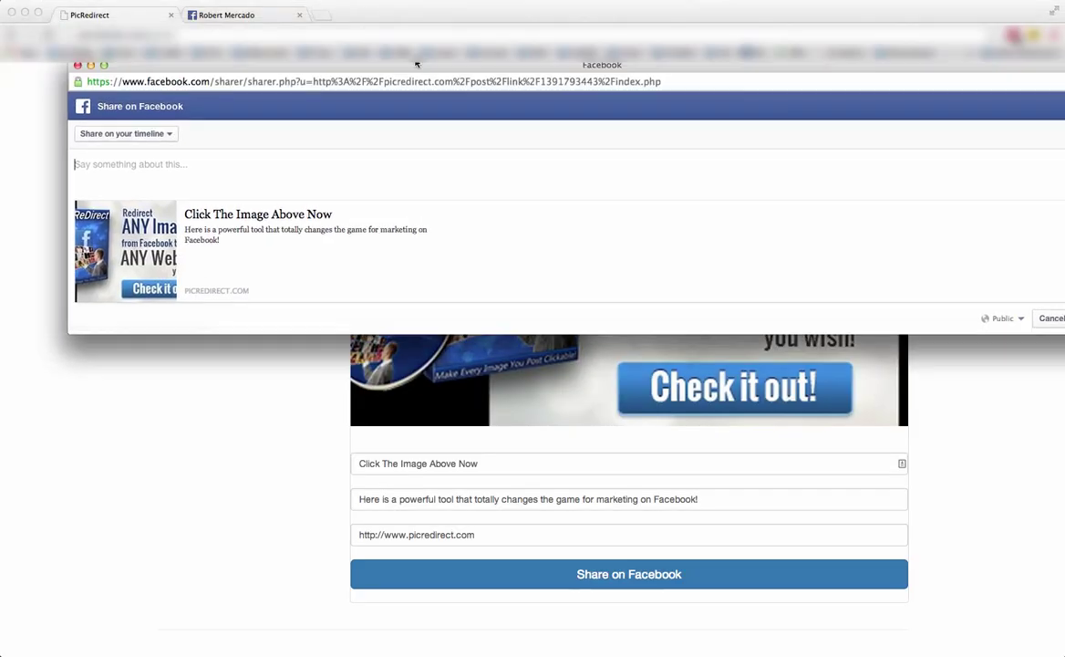
Step: Set the share destination to a managed Facebook Page
left_click(150, 138)
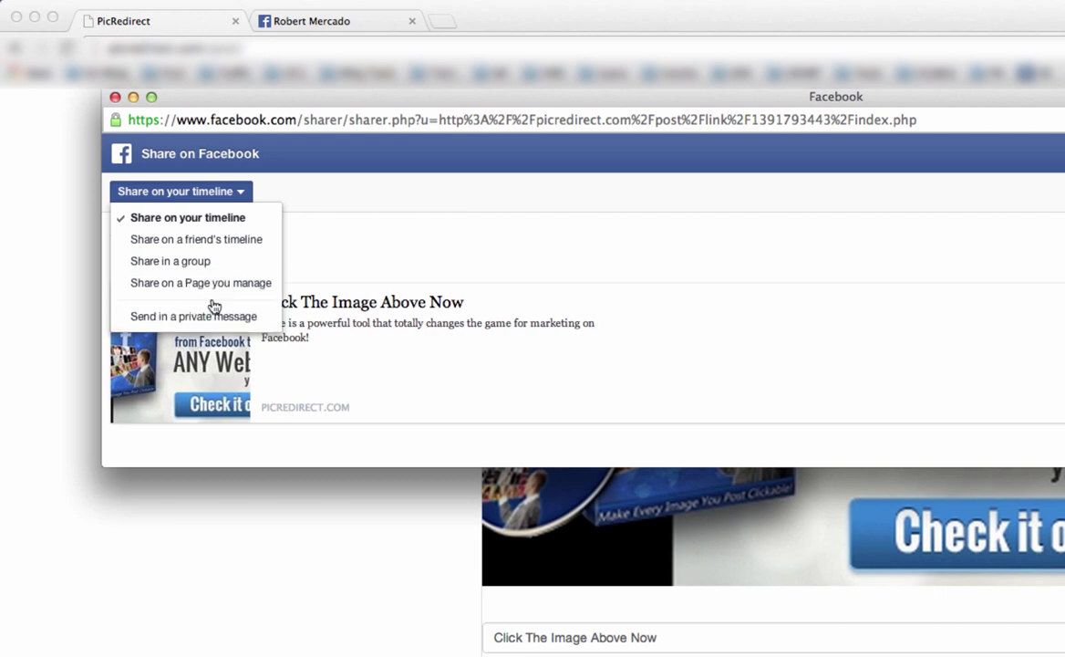
left_click(197, 284)
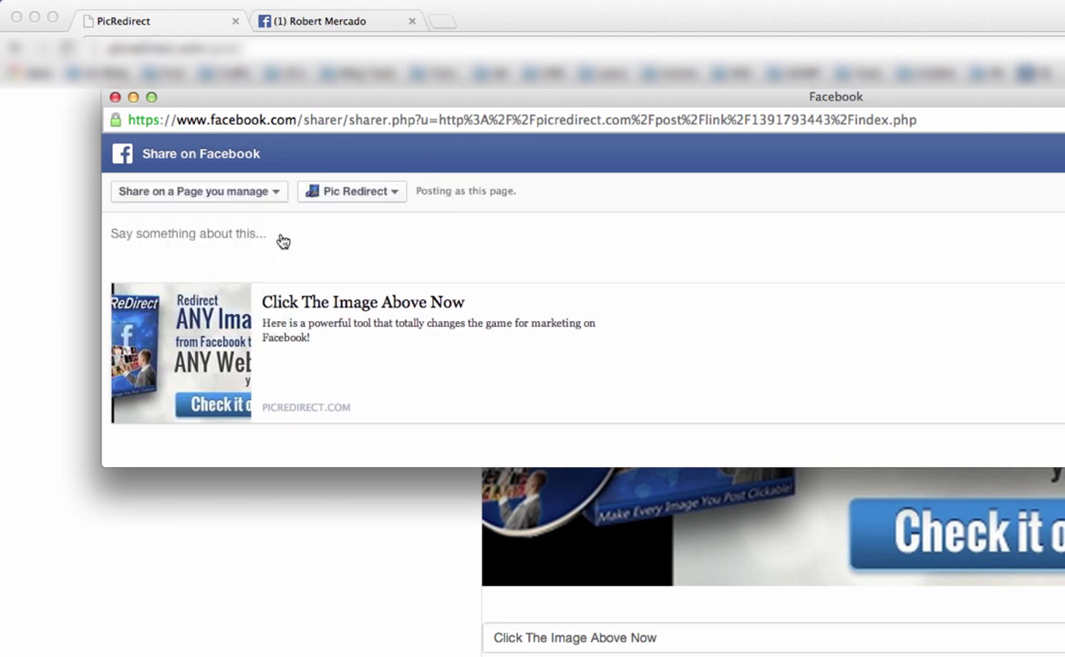
left_click(387, 194)
scroll(392, 274, "down", 5)
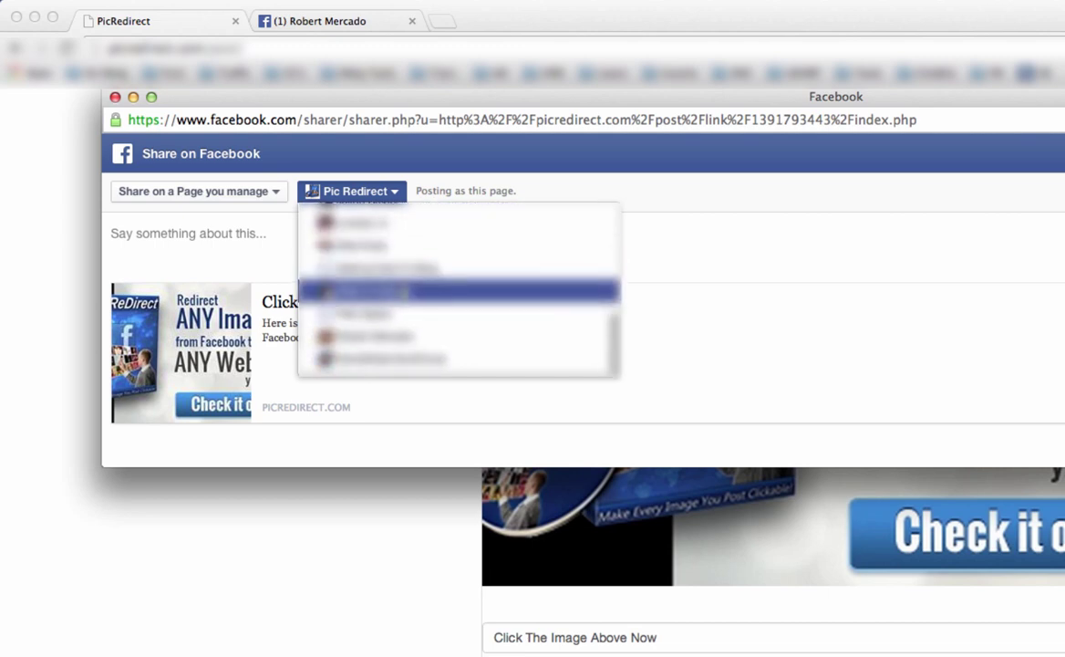
left_click(410, 336)
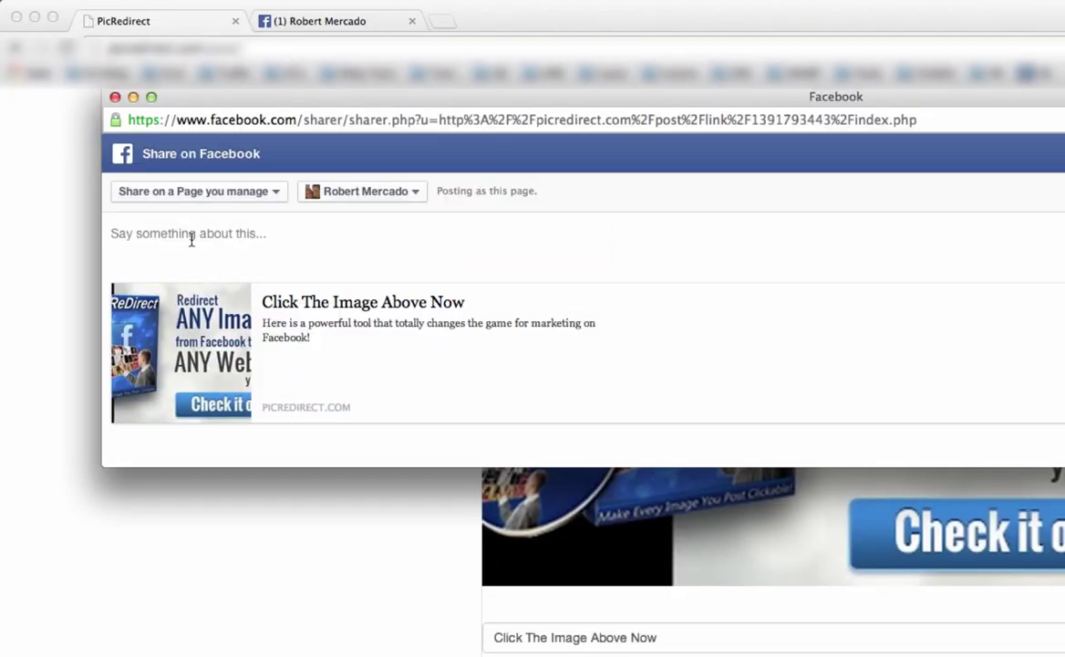
left_click_drag(254, 92, 183, 74)
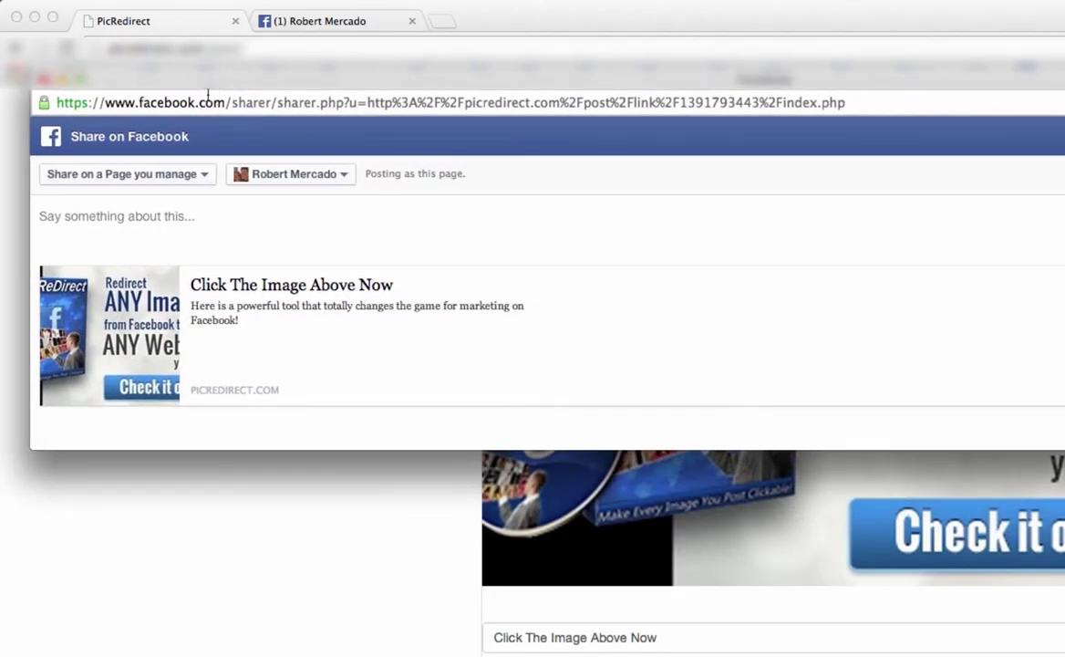
Step: Add the message 'If you're marketing on Facebook without Pic Redirect, you are missing out big time' and share
left_click(205, 232)
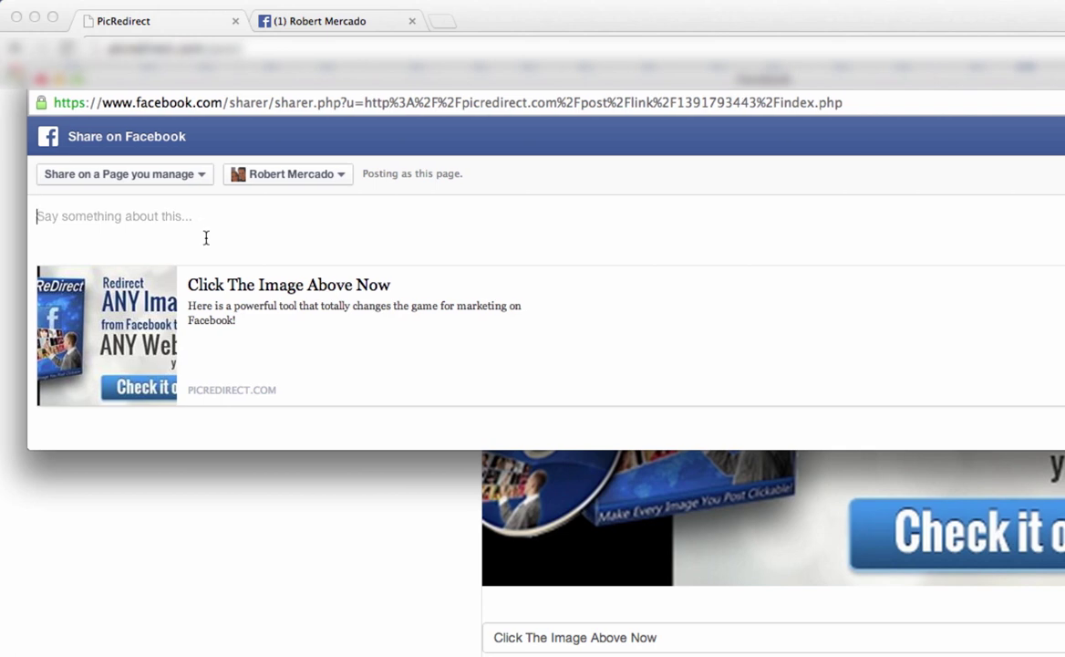
type("If your're mare")
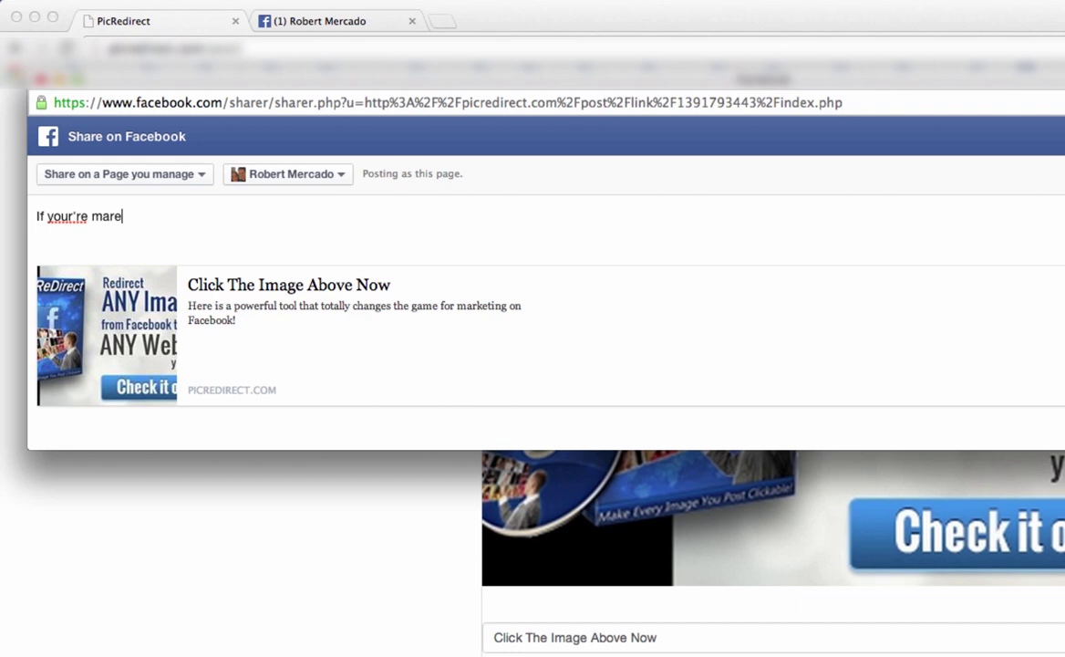
key("BackSpace")
key("BackSpace")
key("BackSpace")
key("BackSpace")
key("BackSpace")
key("BackSpace")
type("'re marketing on ")
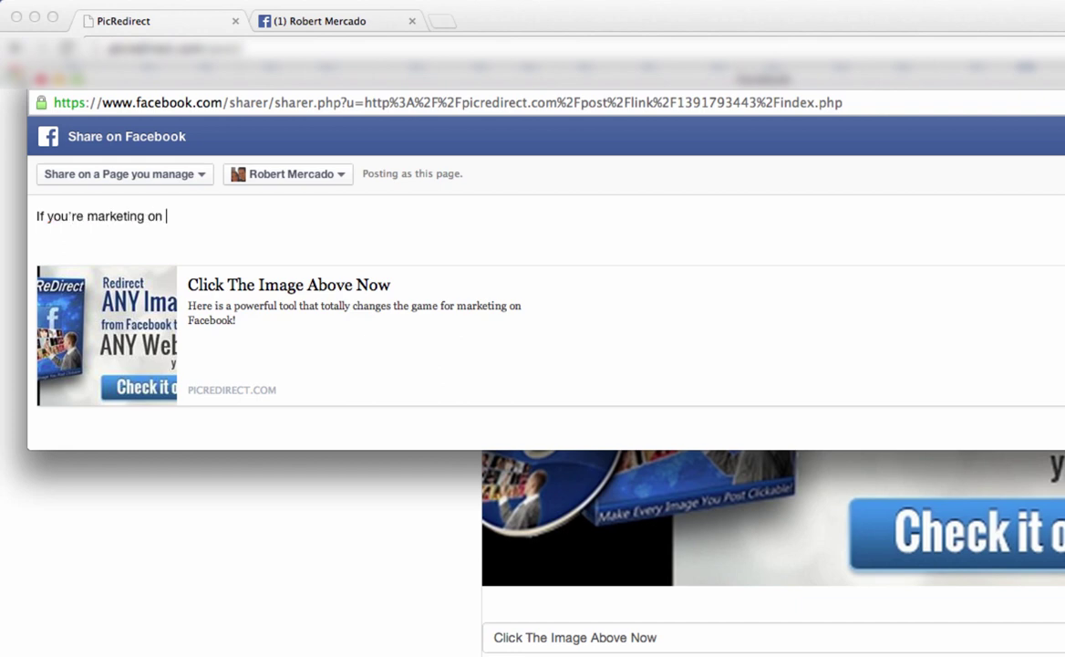
type("Facebook without P")
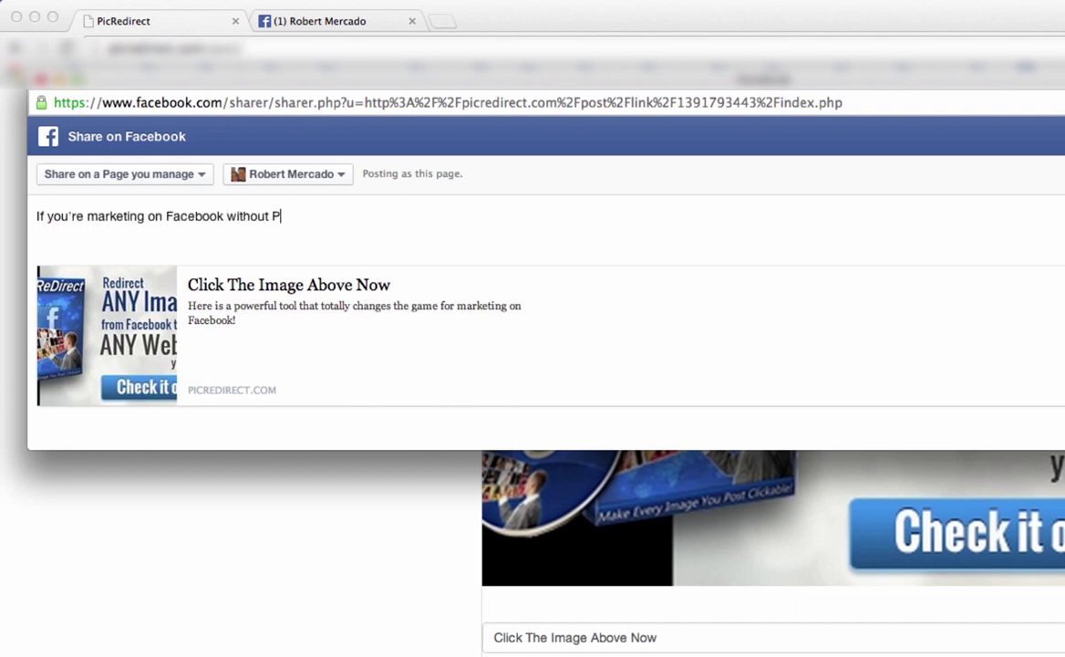
type("ic Redirect, you")
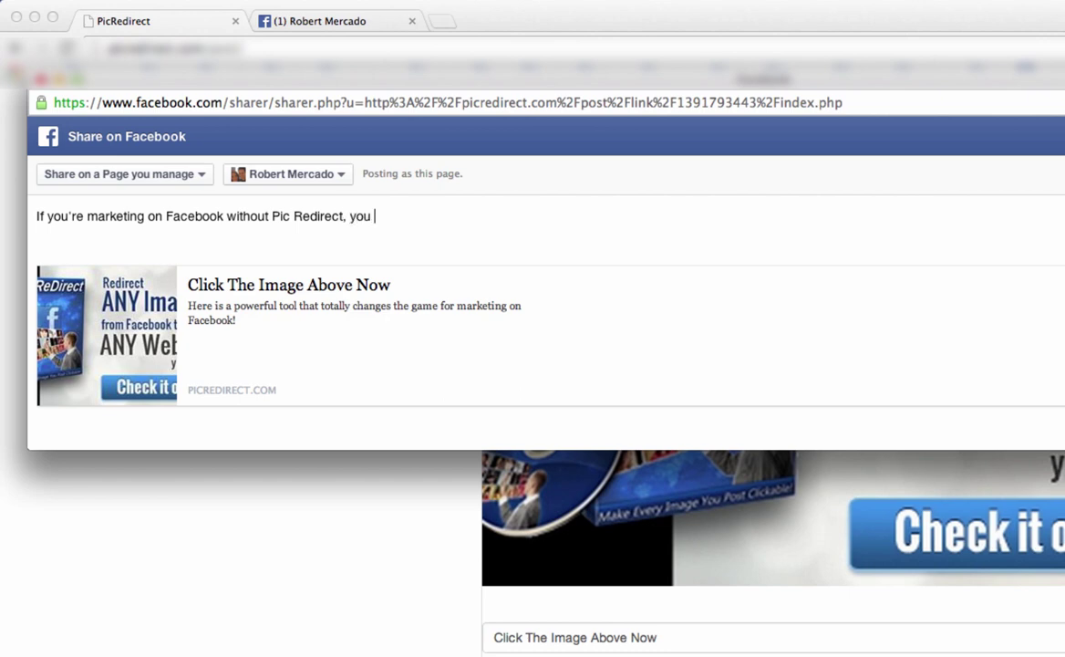
type(" are missing out big")
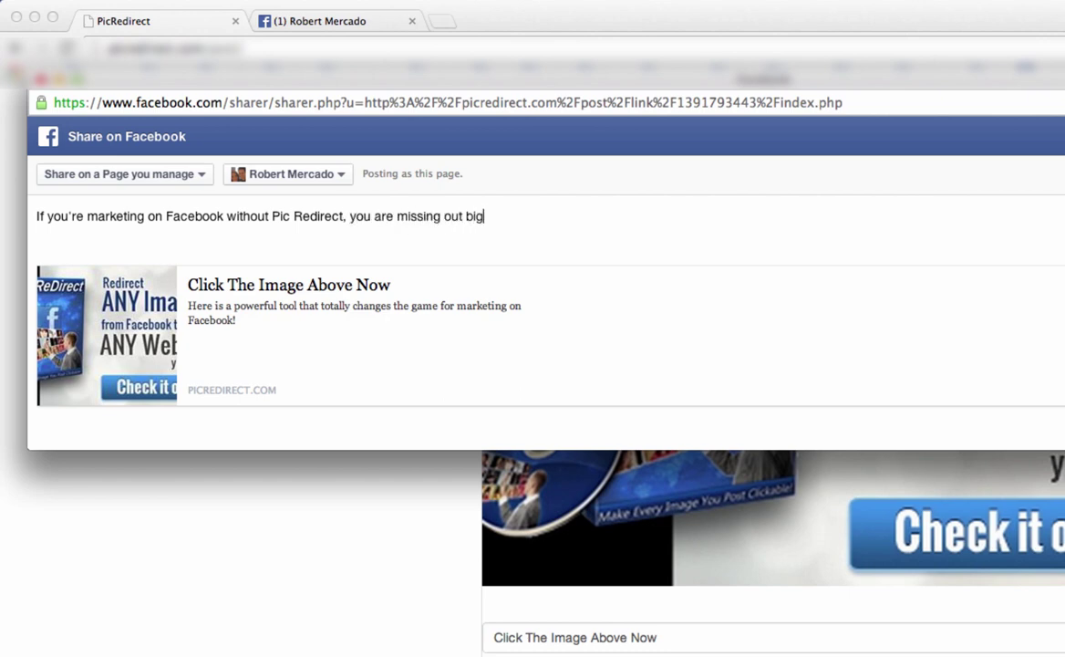
type(" time")
type("! Click")
type(" the image below to see ")
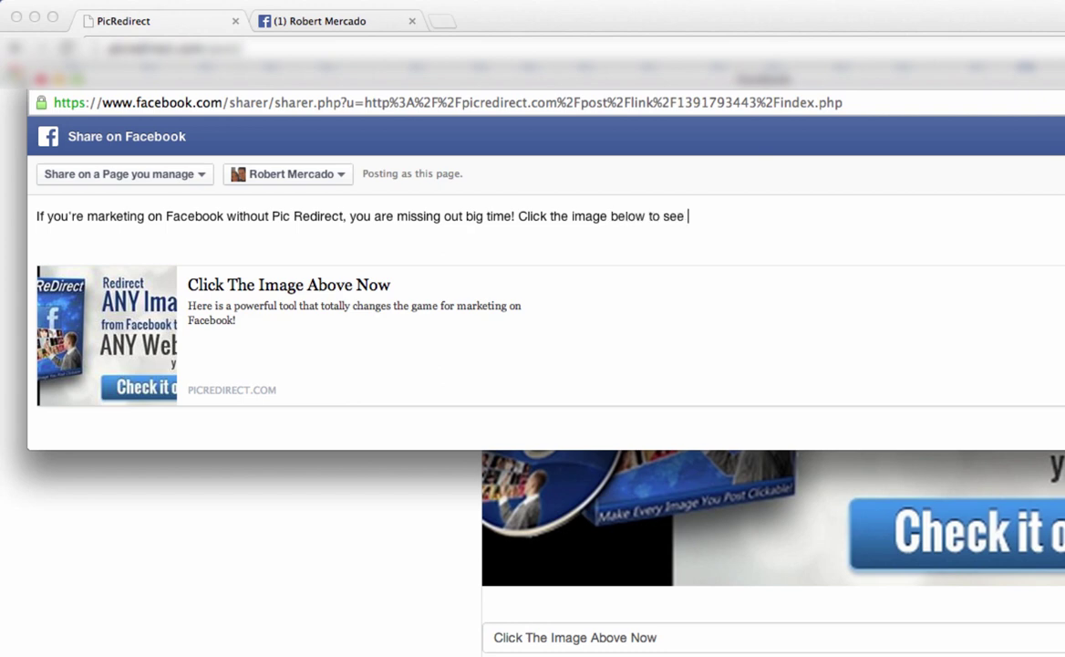
type("the owner")
key("BackSpace")
key("BackSpace")
key("BackSpace")
key("BackSpace")
key("BackSpace")
type("power:")
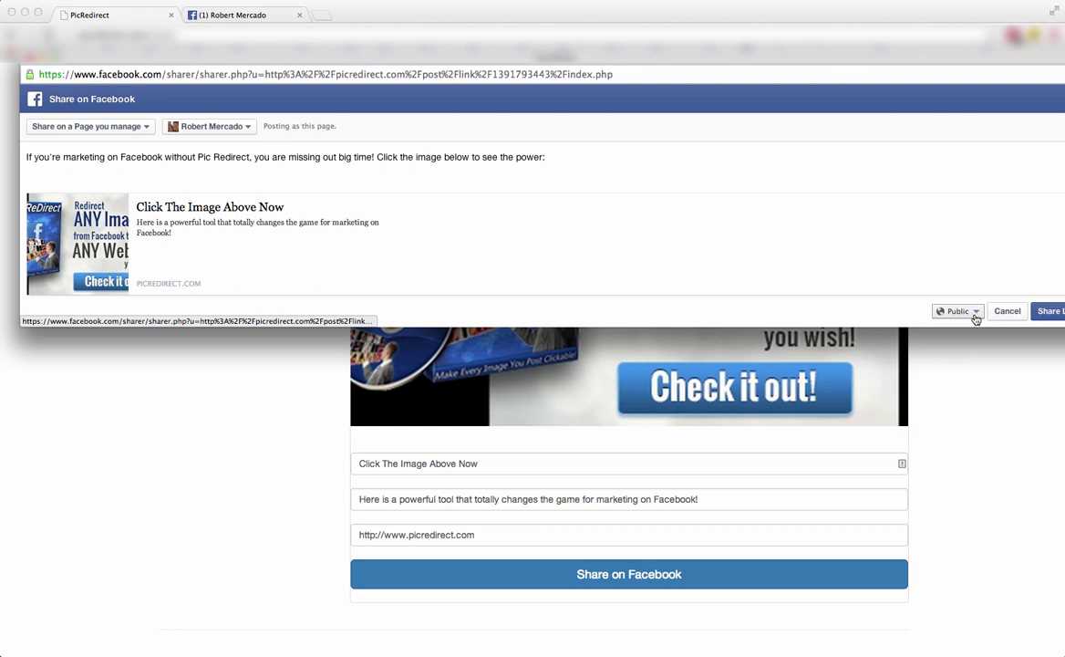
left_click(1044, 315)
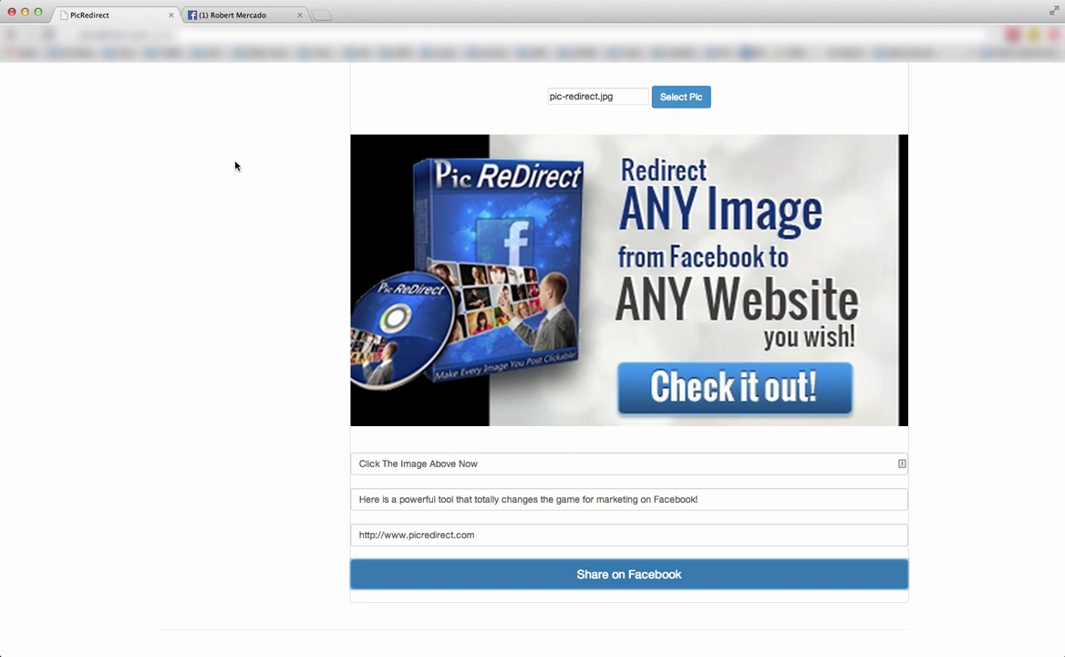
Step: Switch back to the Facebook browser tab
left_click(230, 13)
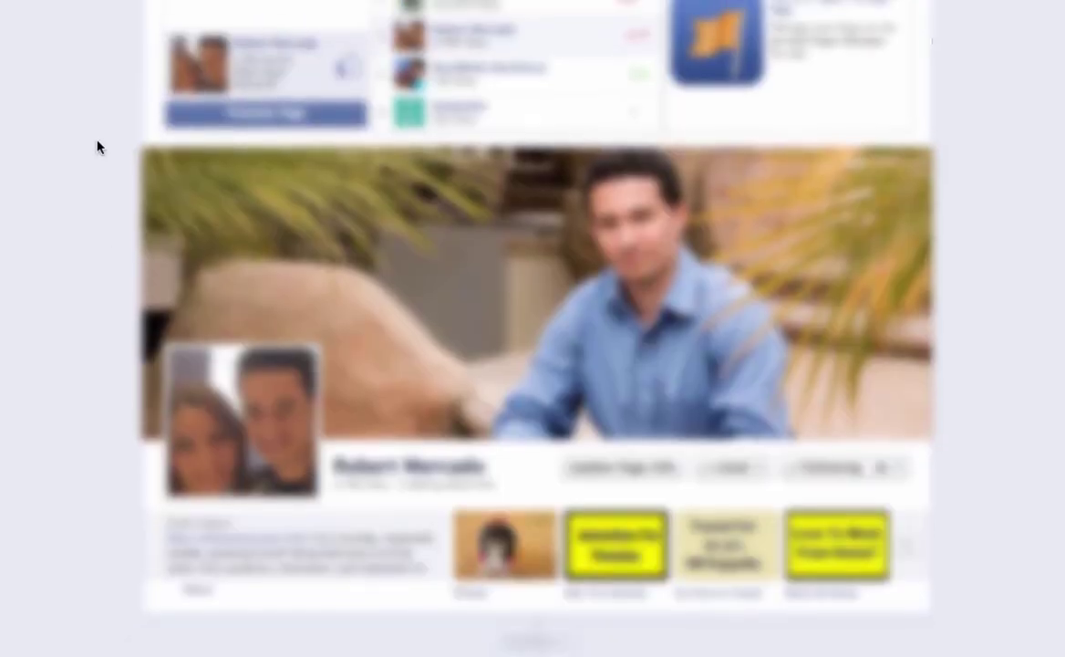
Step: Scroll down the Facebook page timeline to find the shared post
scroll(100, 148, "down", 3)
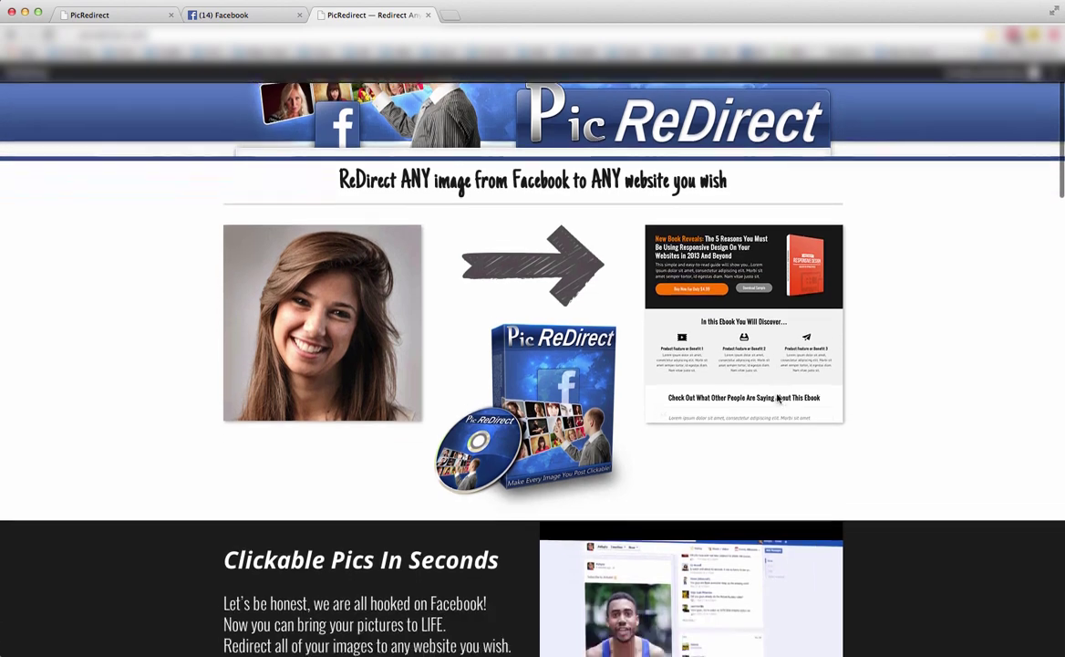
Step: Scroll to the bottom of the sales page, showing the $27.00 offer, countdown and footer
scroll(778, 398, "down", 2)
scroll(778, 398, "down", 1)
scroll(778, 399, "down", 3)
scroll(778, 399, "down", 1)
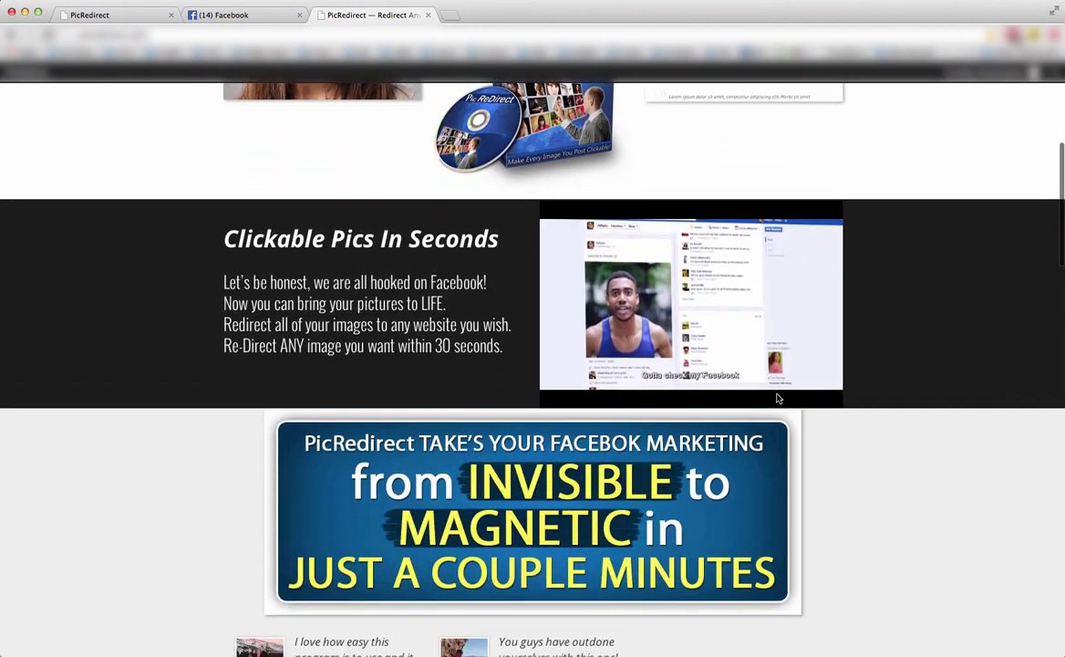
scroll(778, 399, "down", 1)
scroll(778, 398, "down", 2)
scroll(778, 398, "down", 4)
scroll(778, 399, "down", 2)
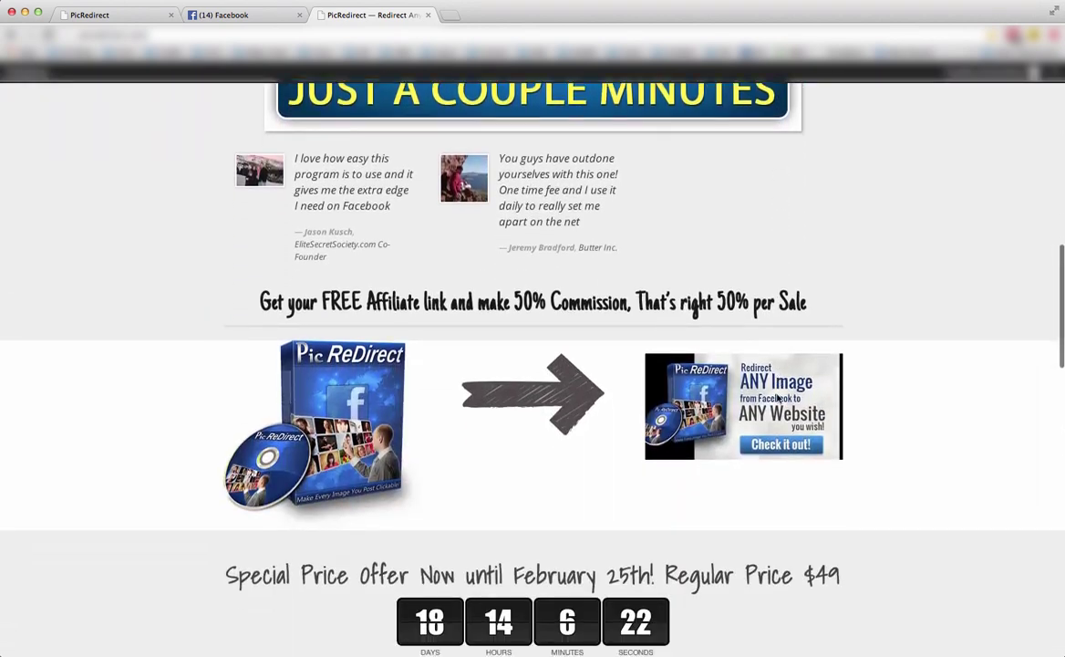
scroll(778, 398, "down", 4)
scroll(778, 399, "down", 4)
scroll(777, 396, "down", 1)
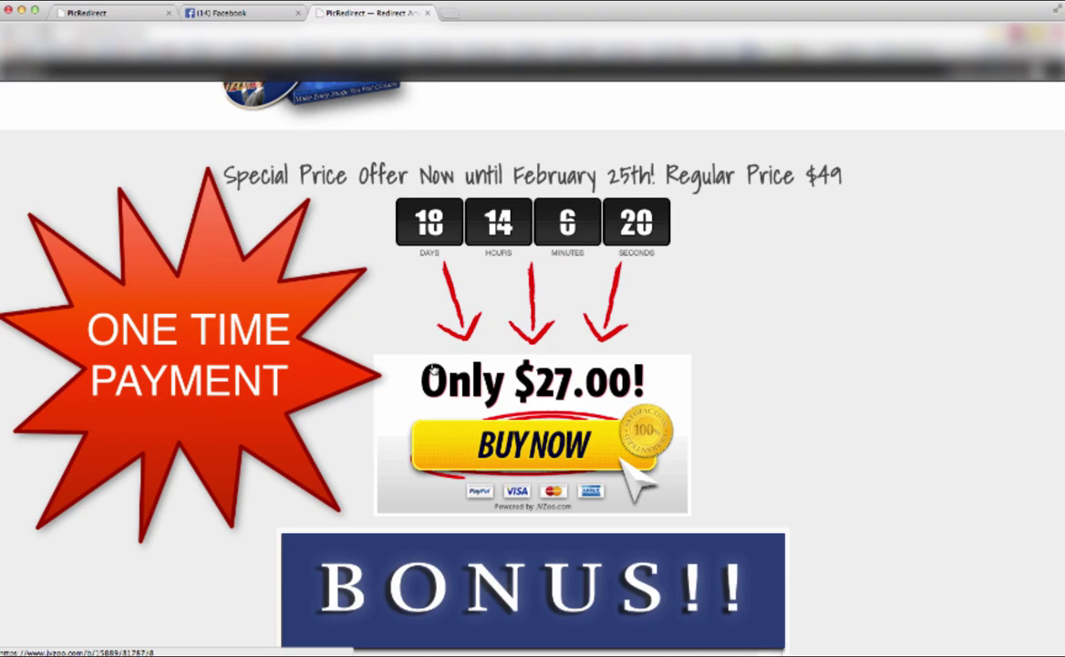
scroll(711, 439, "down", 5)
scroll(710, 439, "down", 2)
scroll(711, 439, "down", 2)
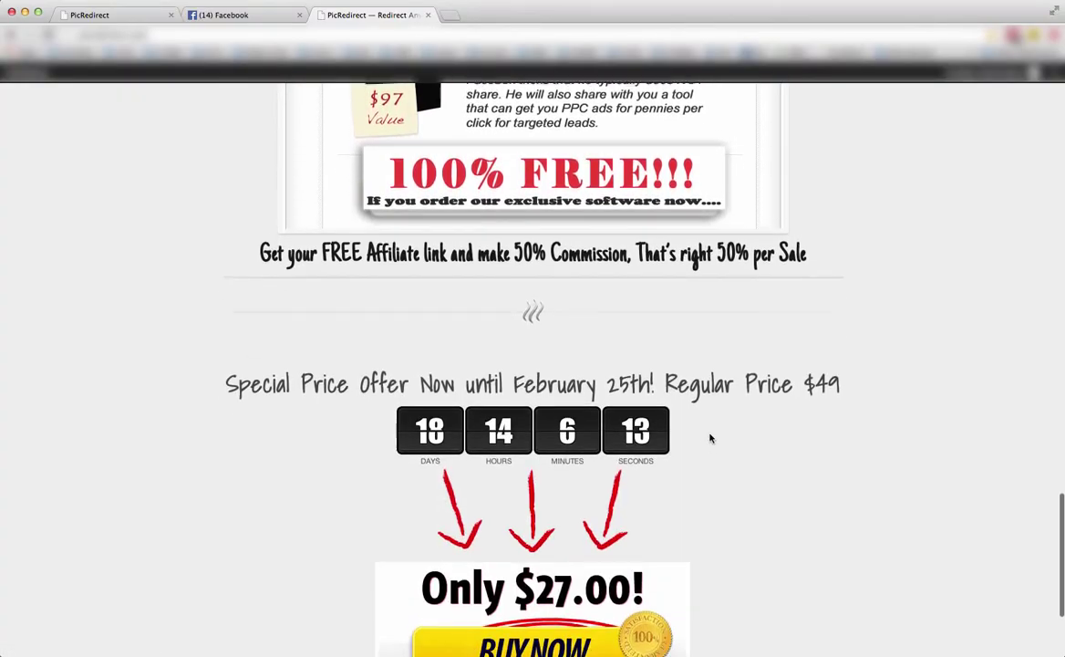
scroll(710, 439, "down", 3)
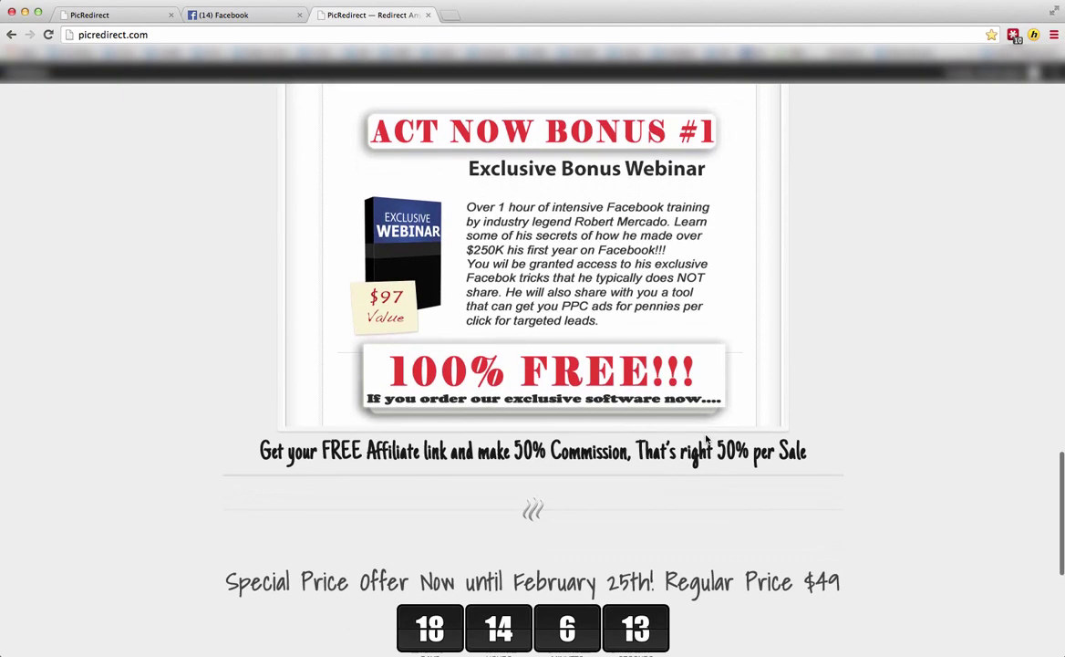
scroll(708, 437, "down", 2)
scroll(709, 435, "down", 2)
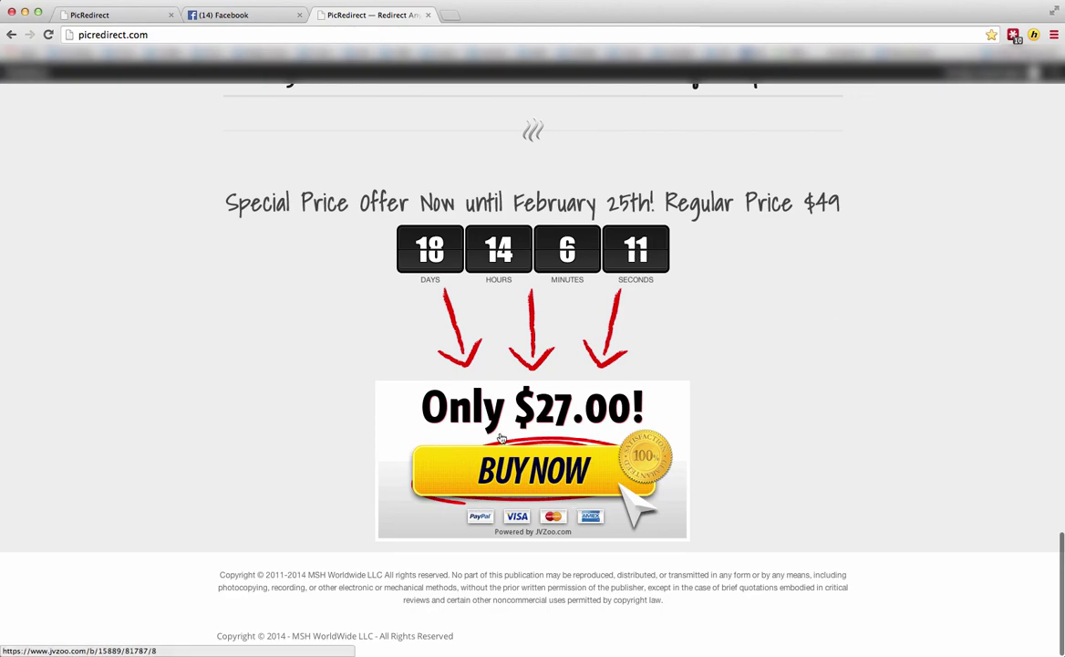